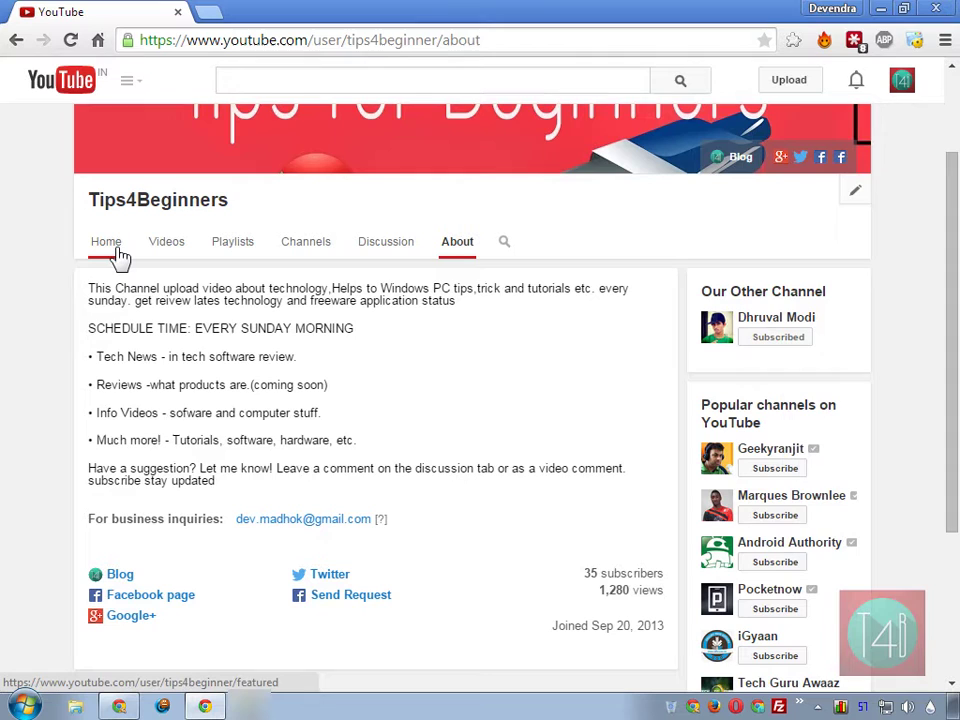
Search the Start menu for 'task scheduler' and launch Task Scheduler.
left_click(956, 706)
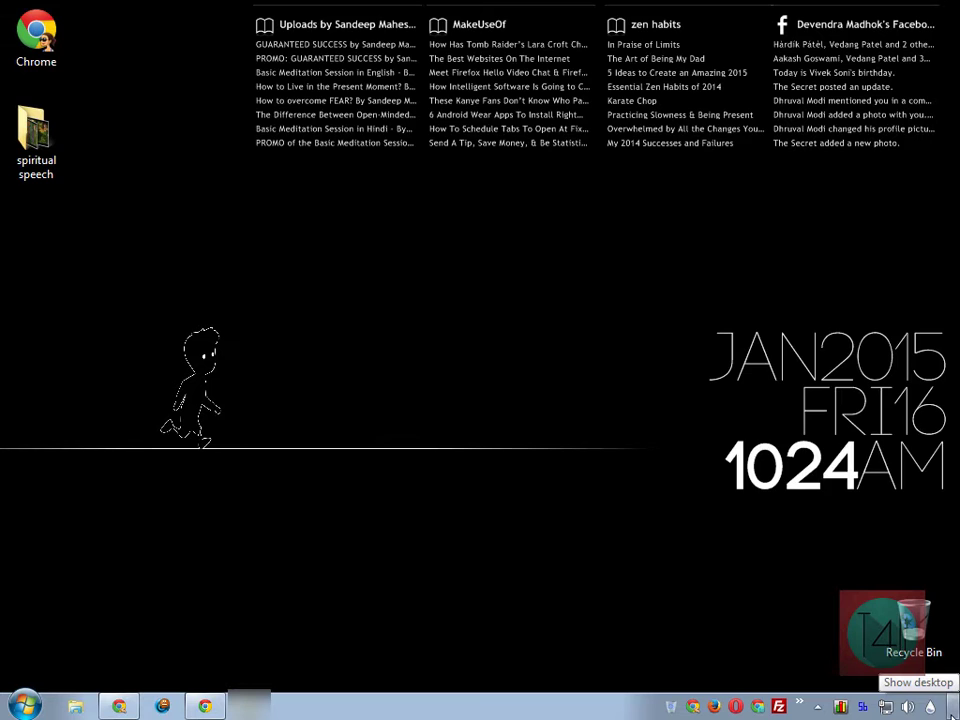
left_click(20, 703)
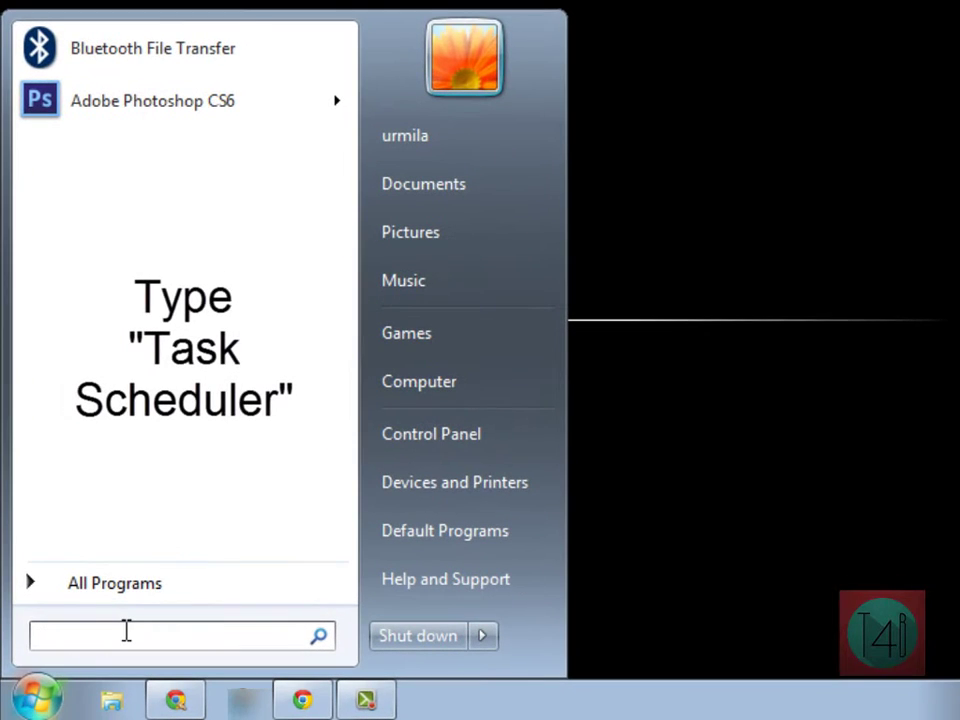
type("task s")
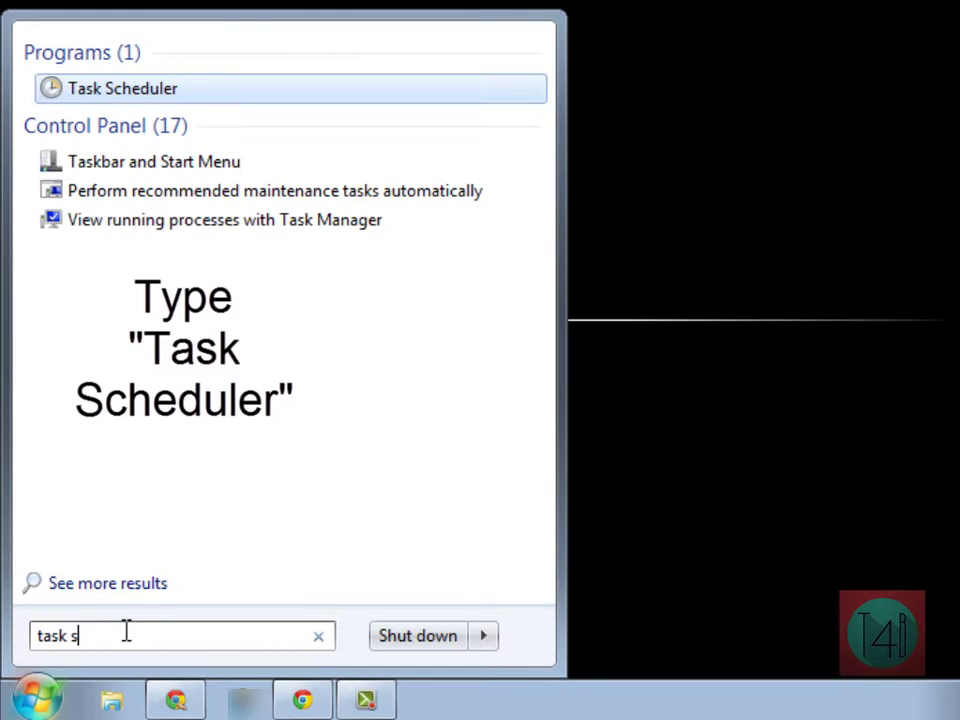
type("chedular")
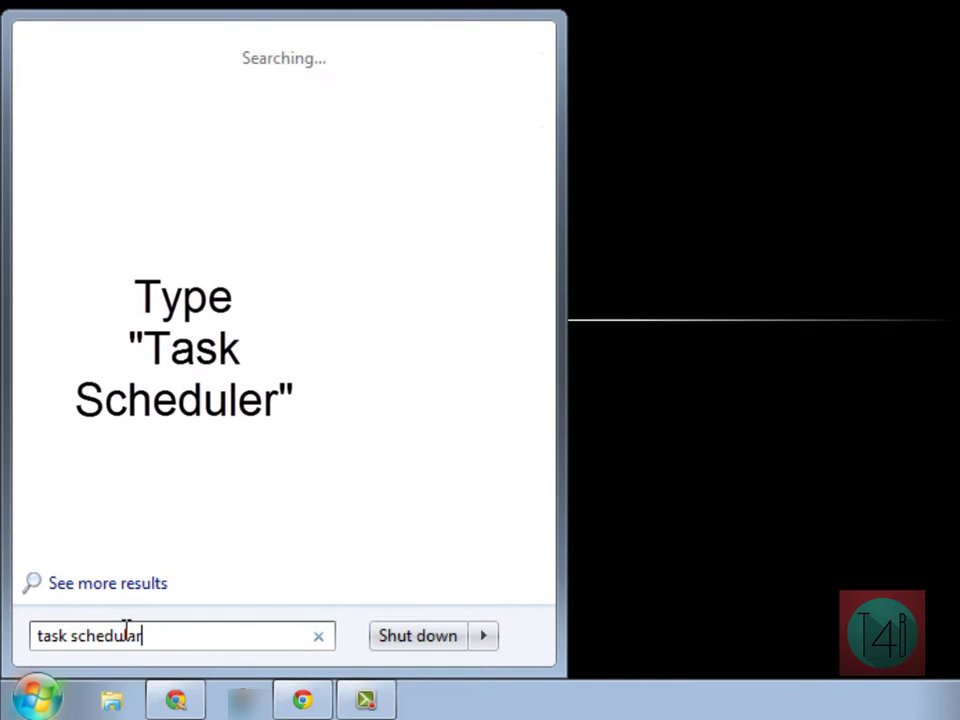
key("BackSpace")
key("BackSpace")
key("BackSpace")
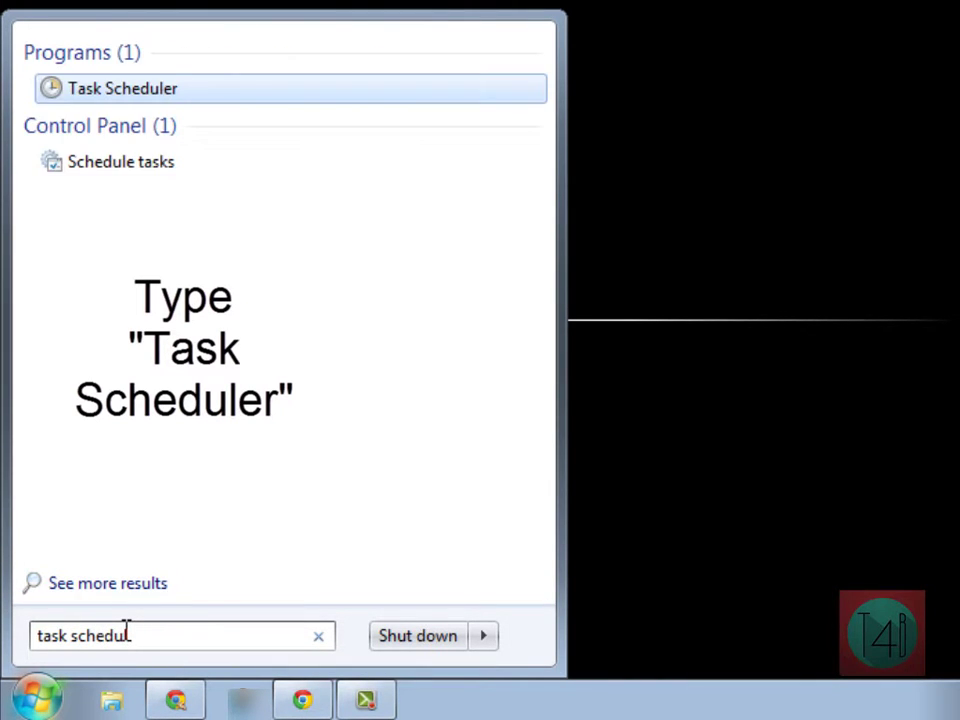
type("l")
left_click(141, 90)
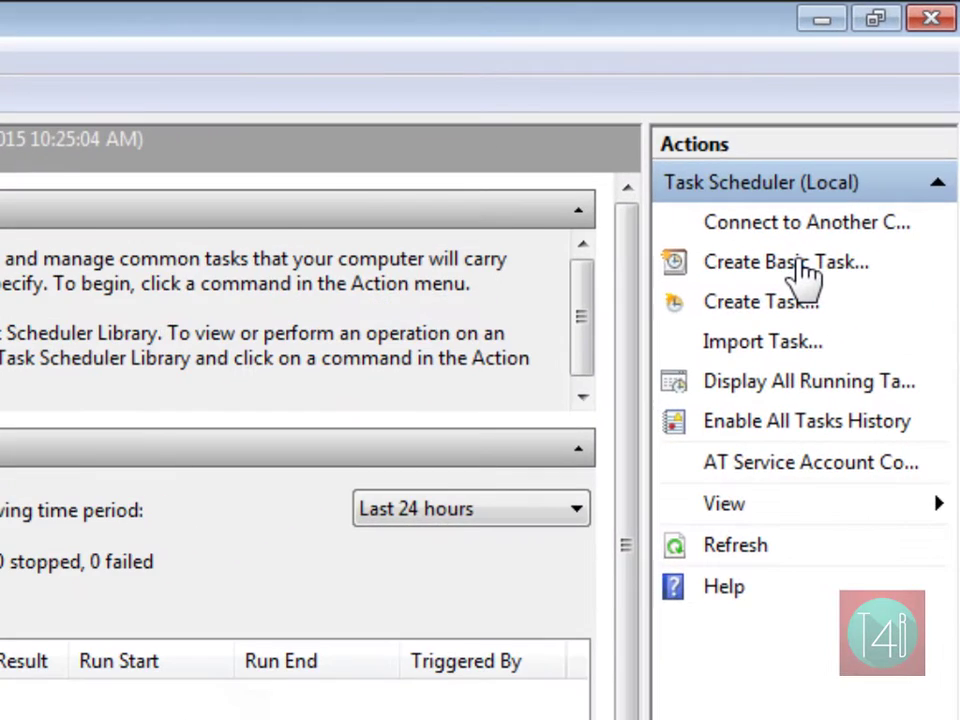
Create a basic task named 'AutoMatic Shutdown' with description 'at night automatic shut down'.
left_click(866, 148)
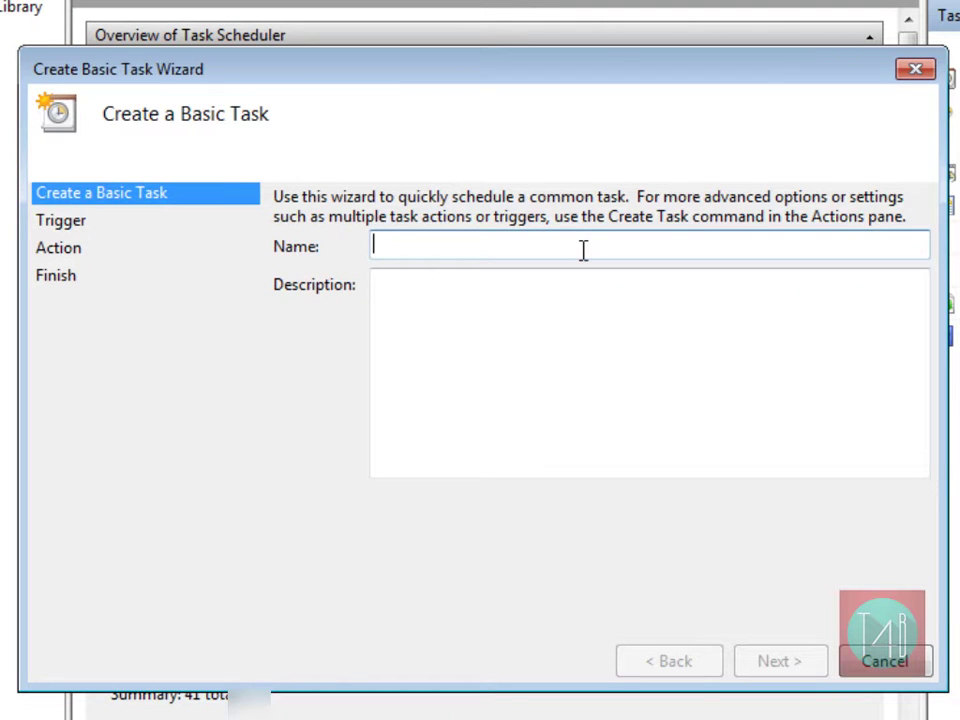
type("AutoMatic")
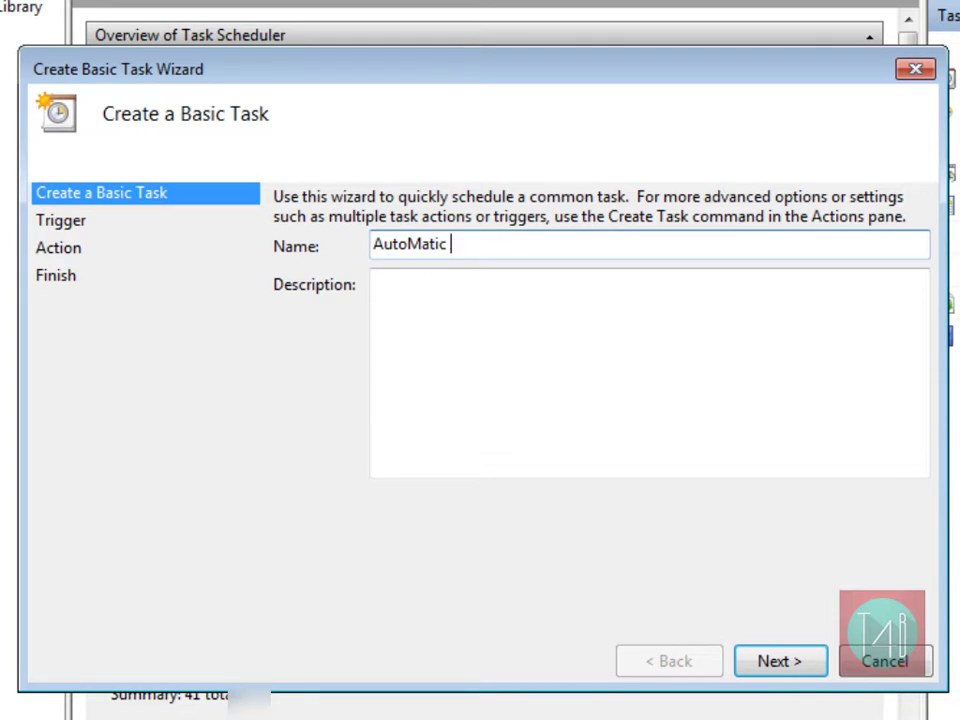
type(" Shutdown")
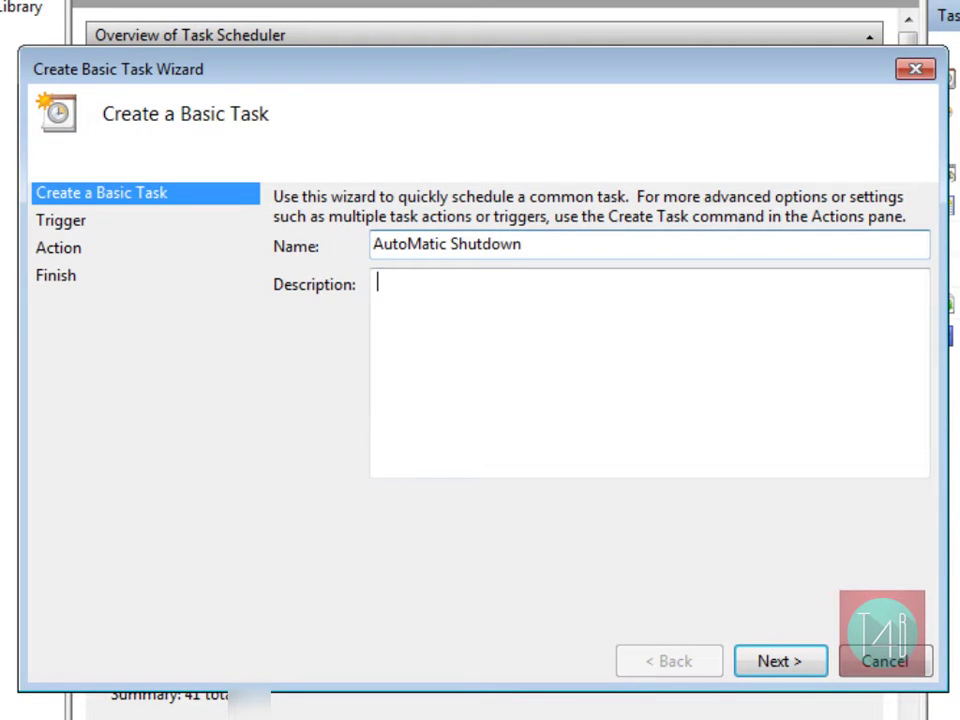
type("at night automatic shut down")
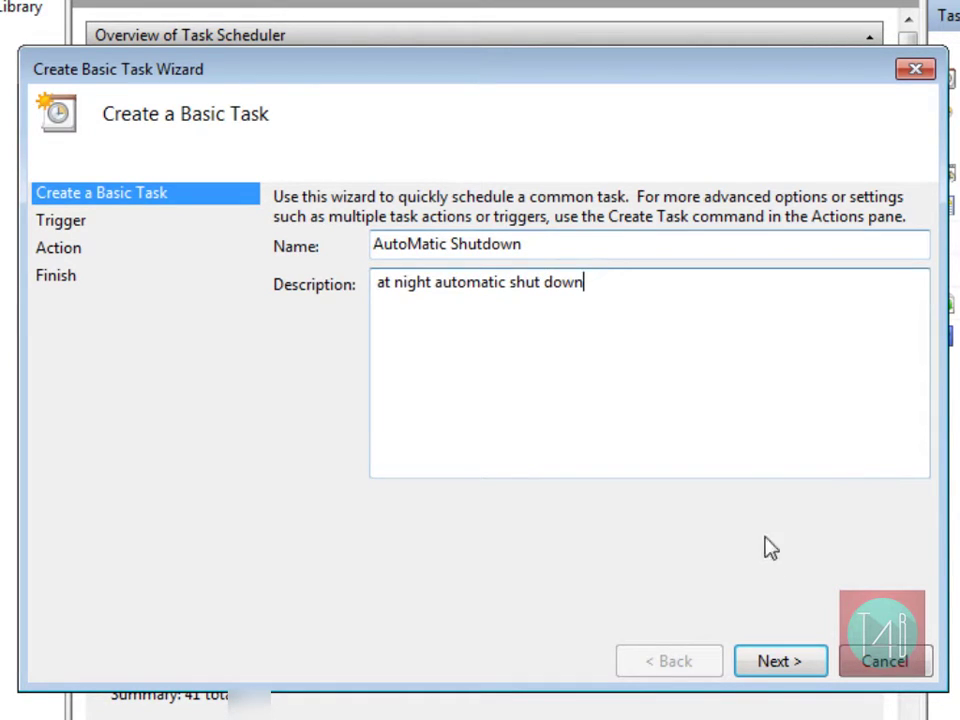
left_click(797, 665)
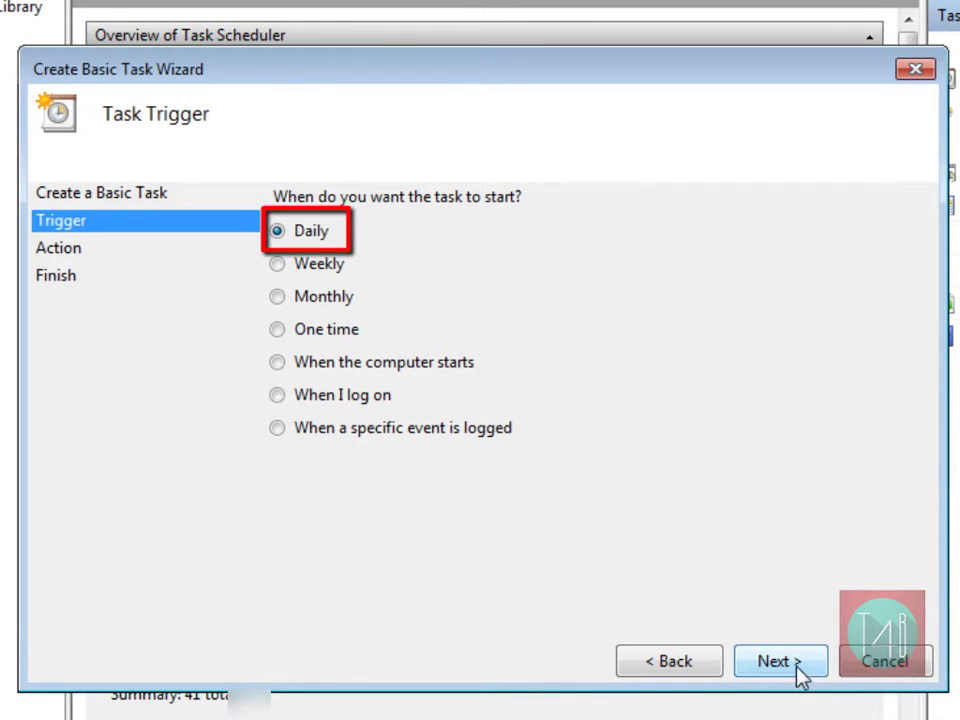
Keep the Daily trigger starting at 12:00:00 AM, synchronized across time zones.
left_click(797, 663)
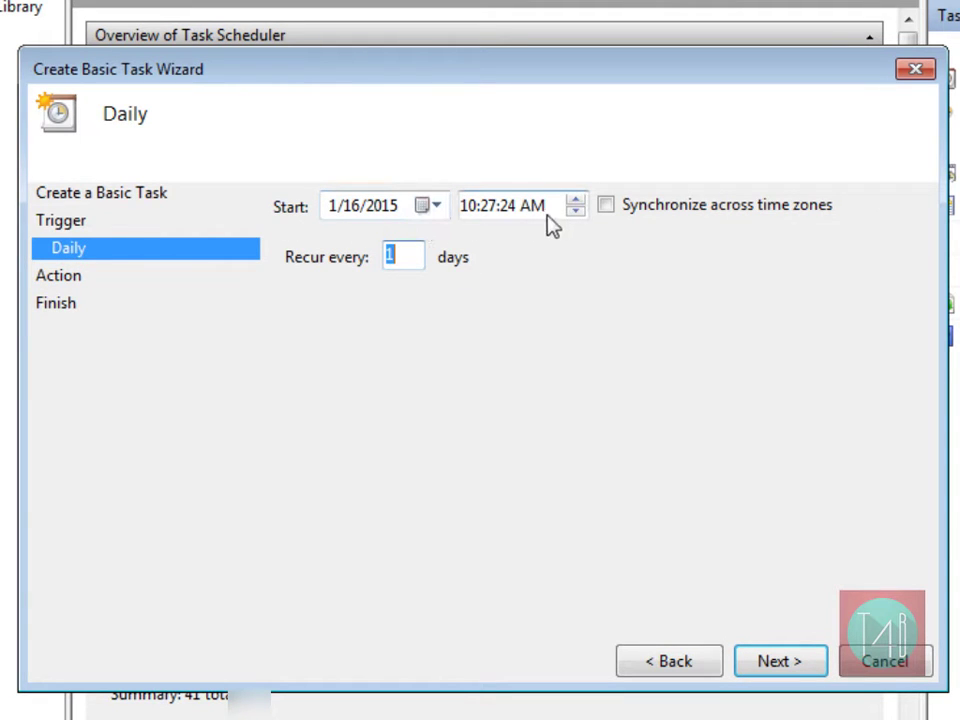
left_click(468, 207)
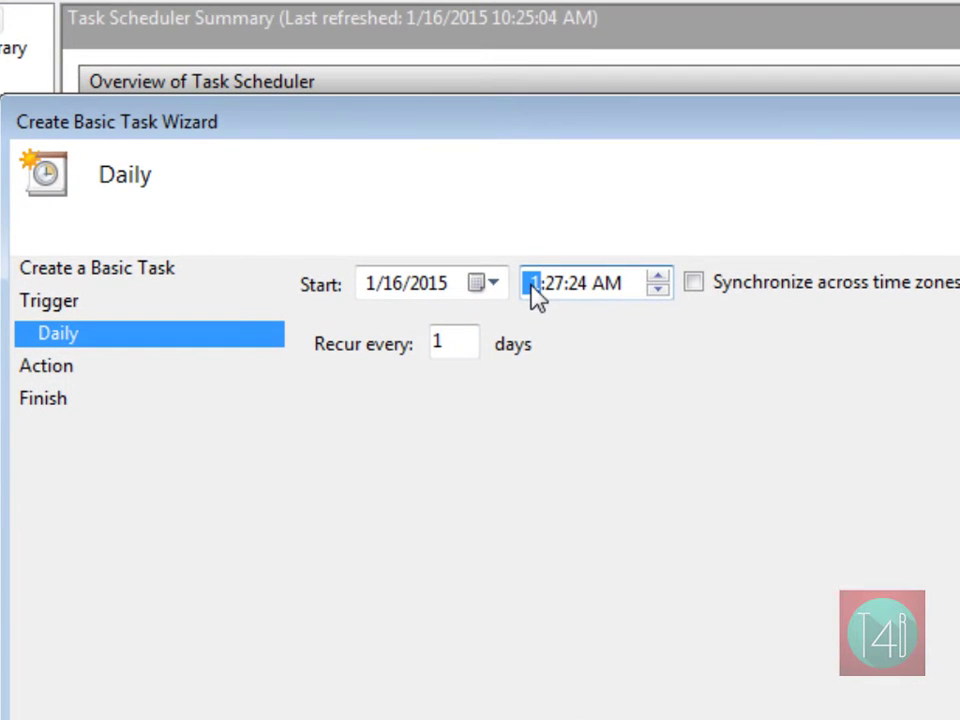
type("2")
left_click(558, 285)
type("00")
left_click(610, 285)
left_click(693, 284)
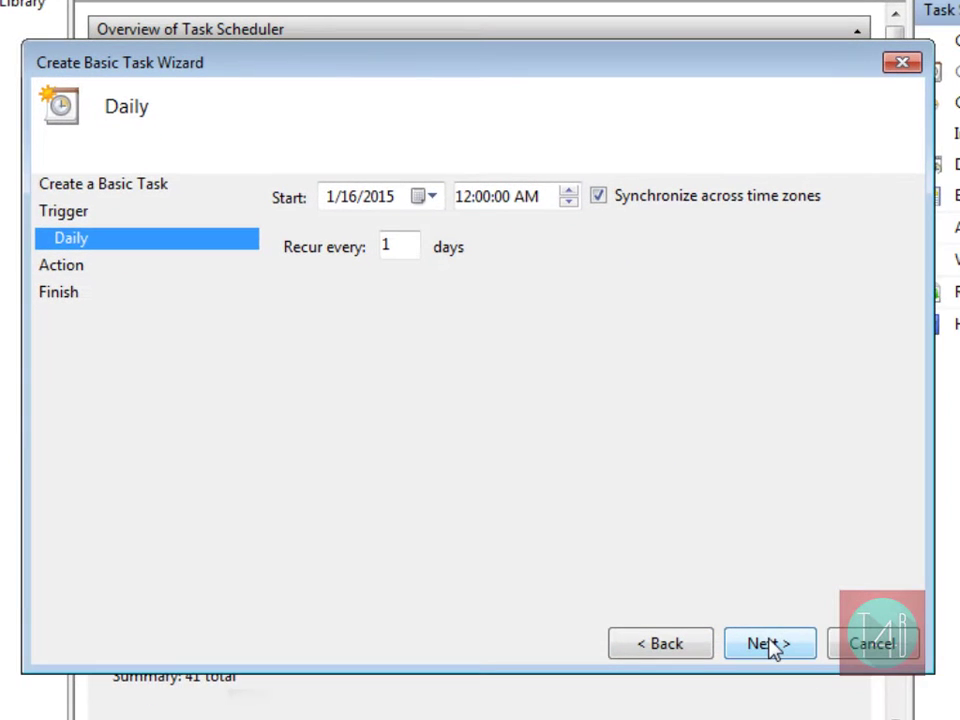
Set the action to start program 'shutdown' with arguments '/S /F', then review the summary.
left_click(770, 645)
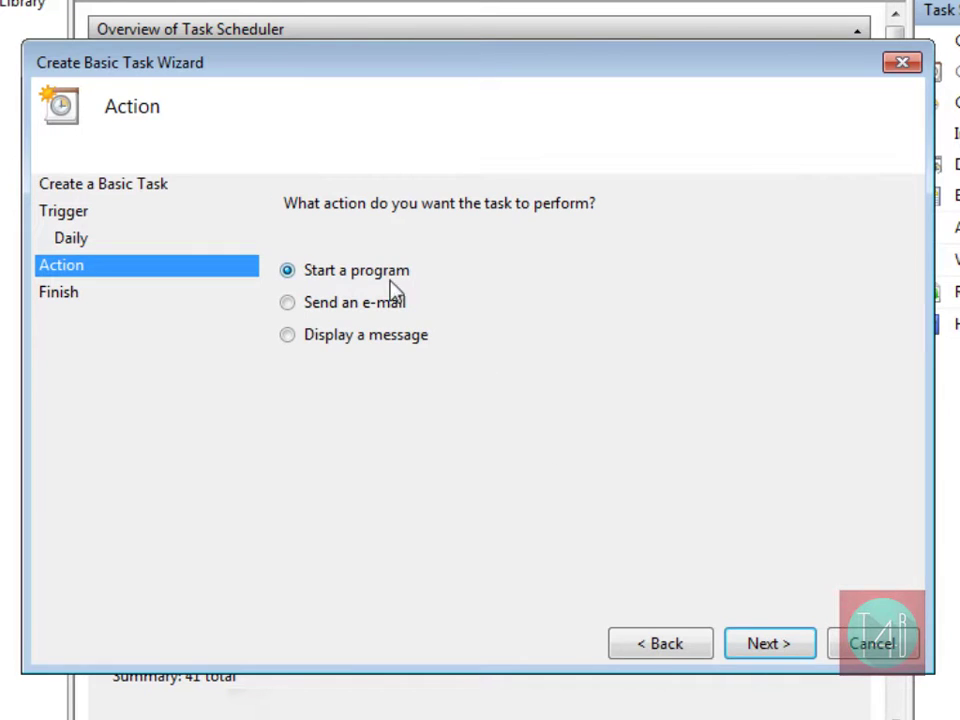
left_click(772, 641)
type("shutdown")
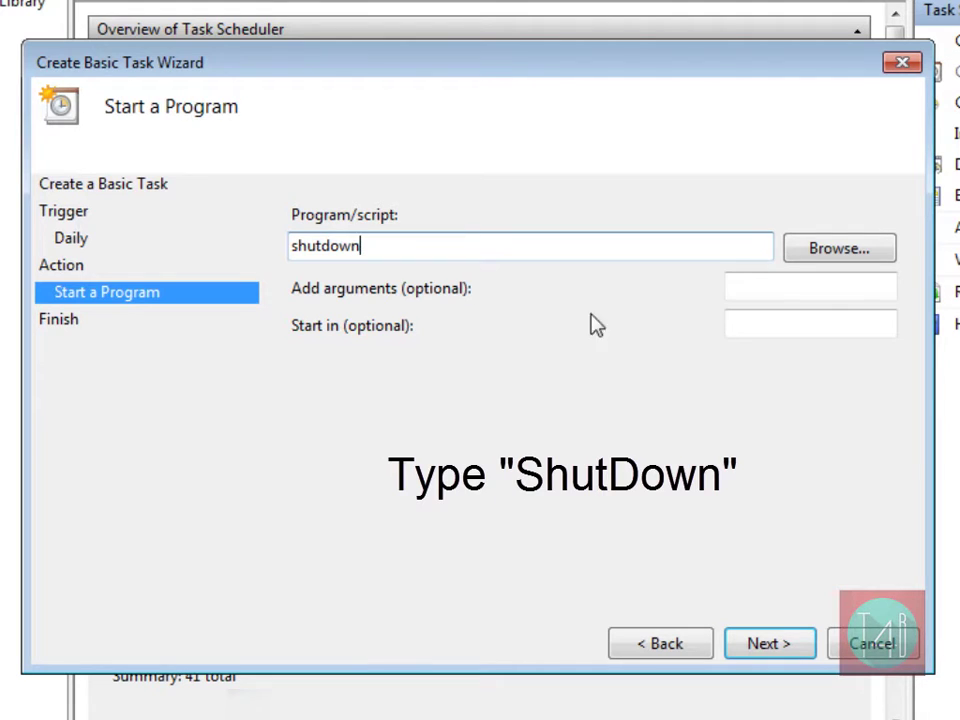
left_click(749, 287)
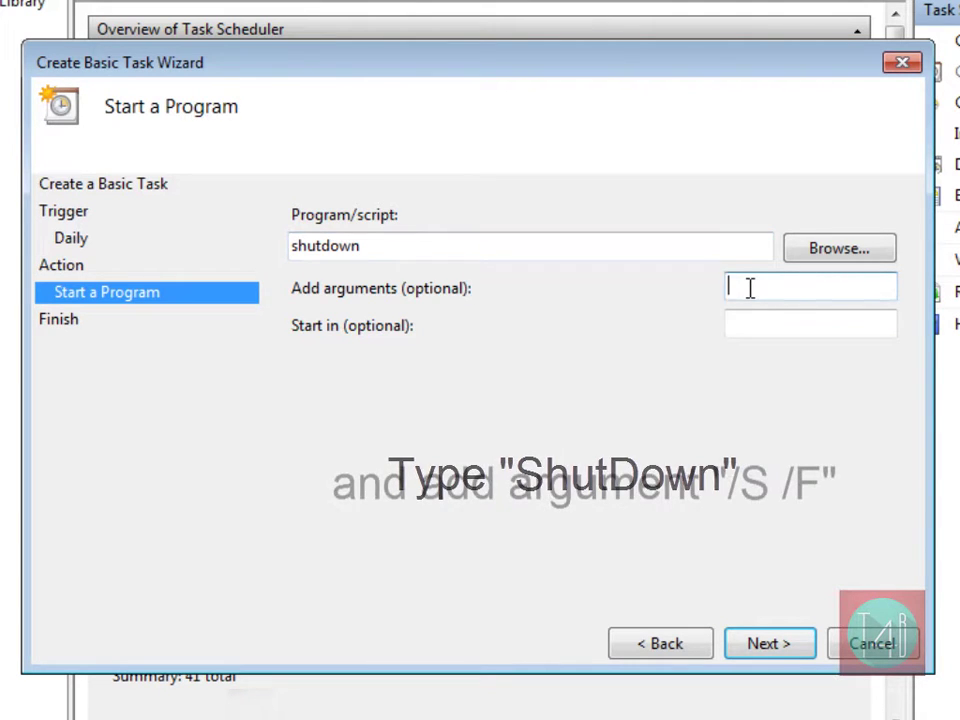
type("/S /F")
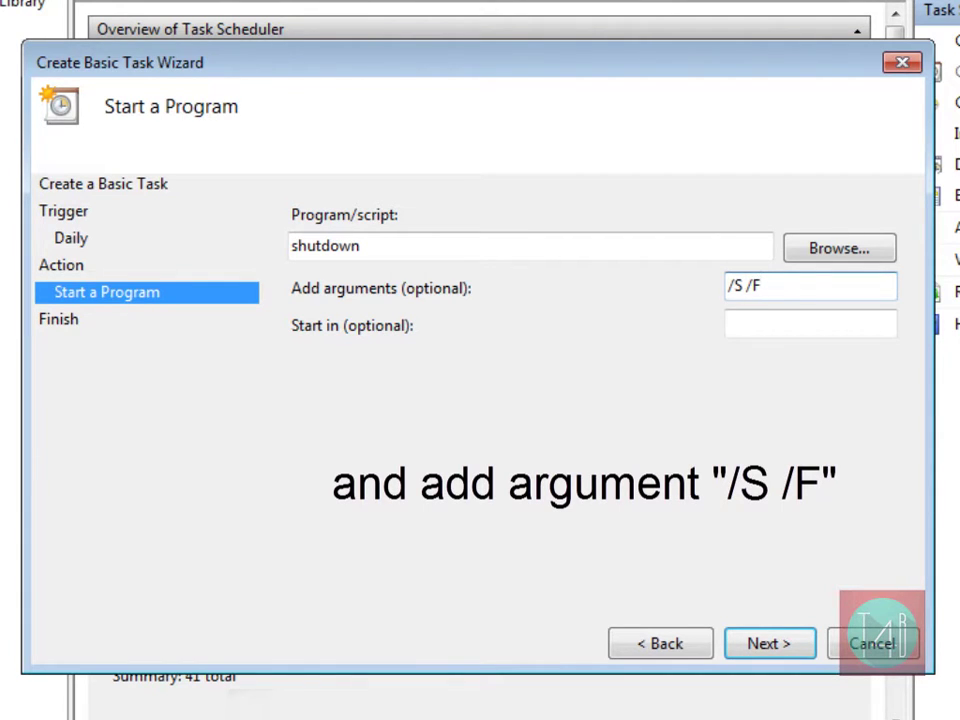
left_click(761, 645)
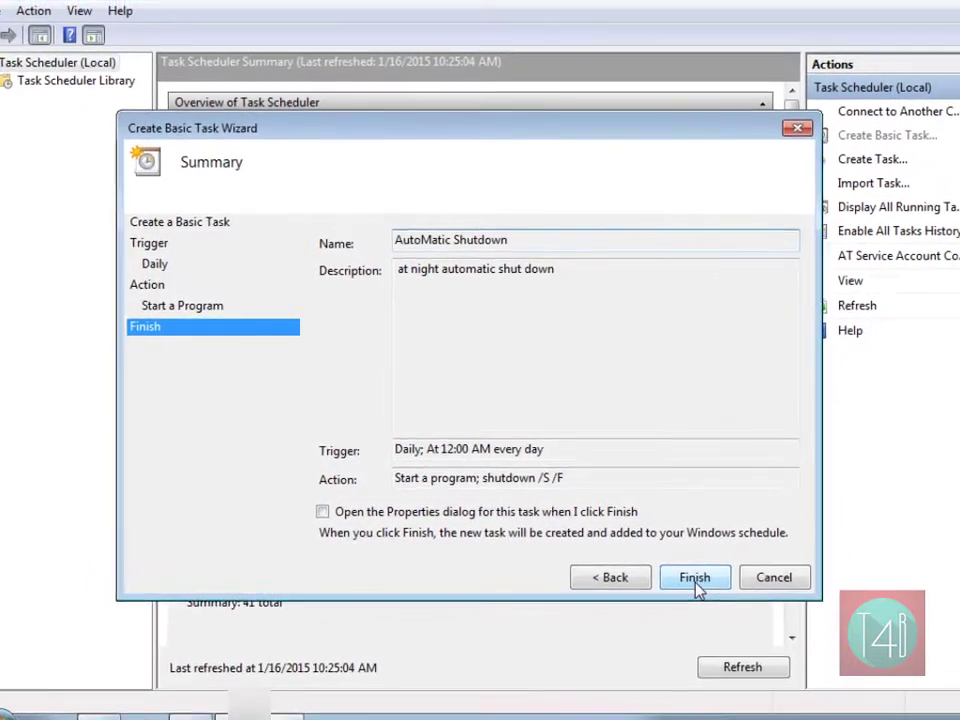
Finish creating the task and view it in the Task Scheduler Library with a wider Name column.
left_click(740, 625)
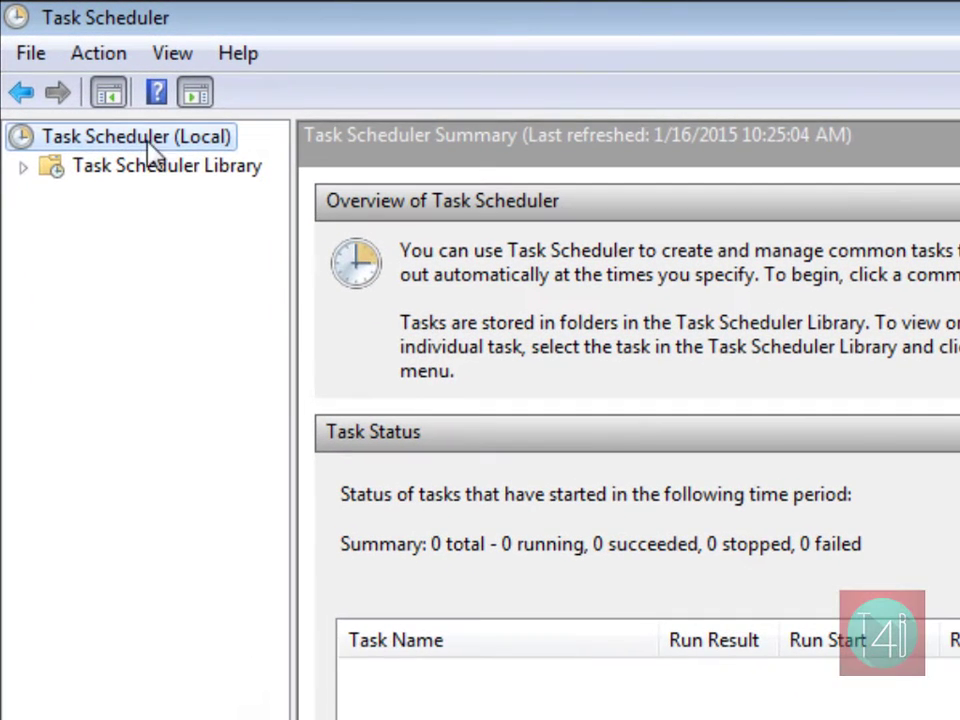
left_click(157, 176)
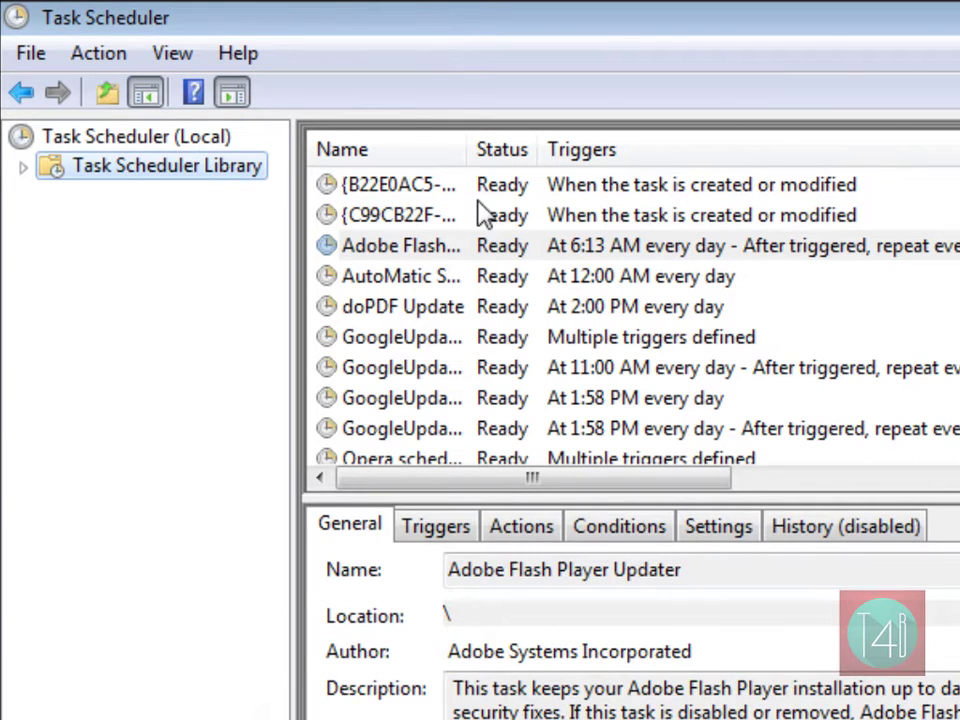
left_click_drag(482, 148, 663, 150)
Open AutoMatic Shutdown's properties and enable Run with highest privileges.
right_click(514, 284)
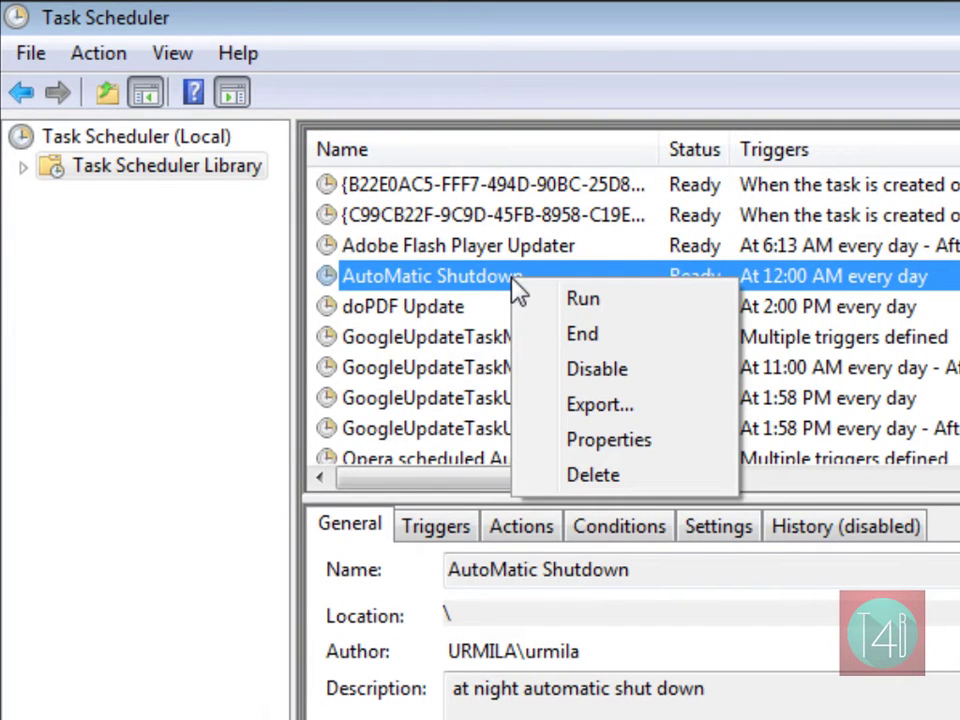
left_click(584, 450)
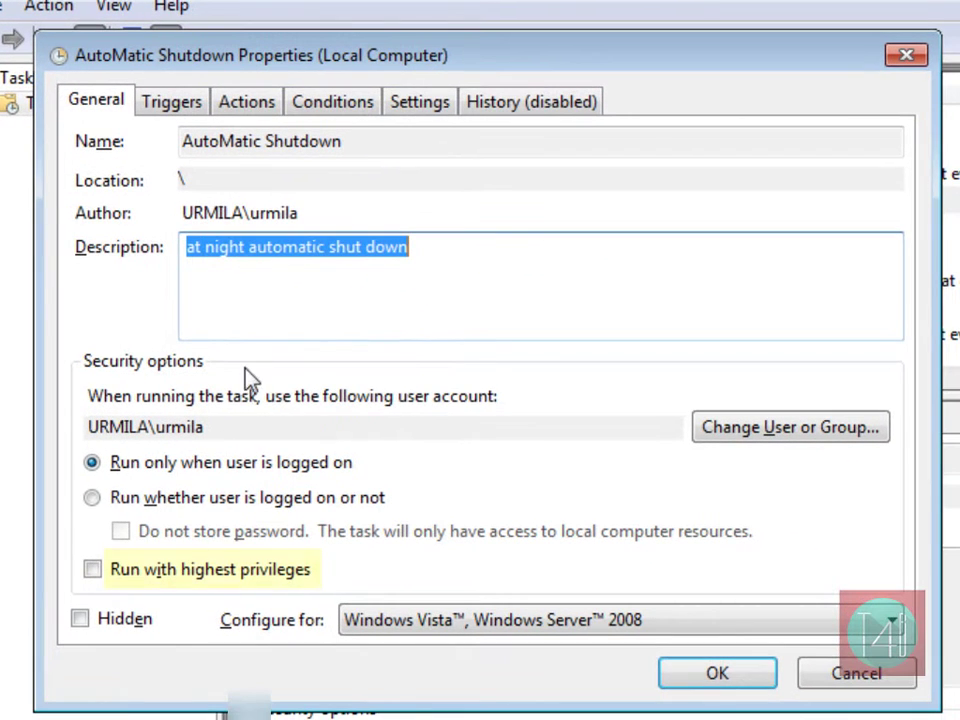
left_click(93, 570)
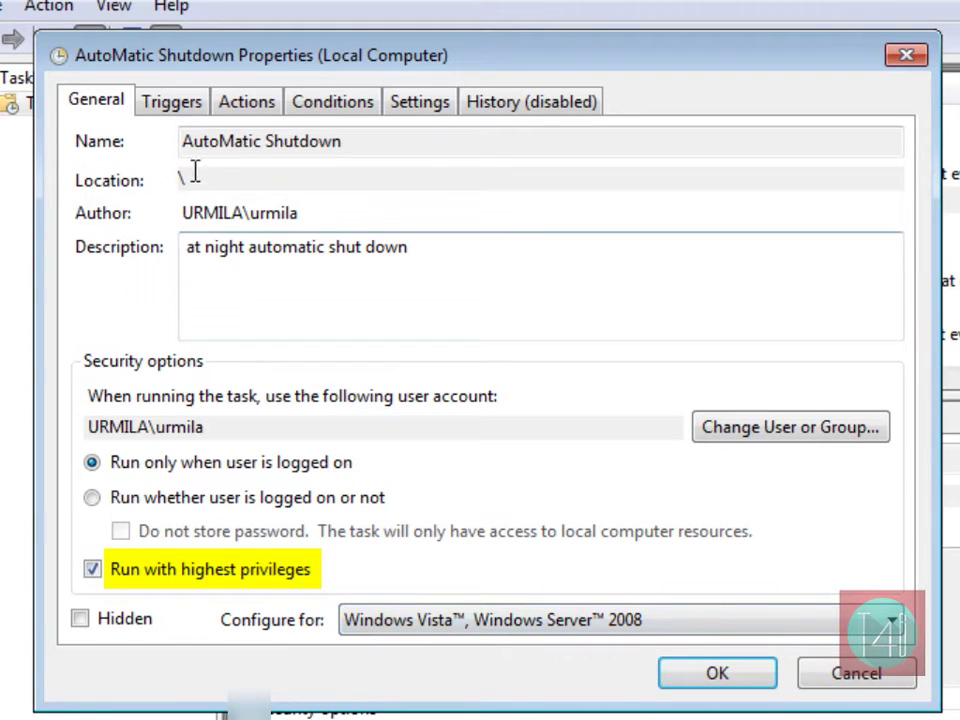
Require 15 minutes of idle time before starting and restart when the idle state resumes.
left_click(311, 108)
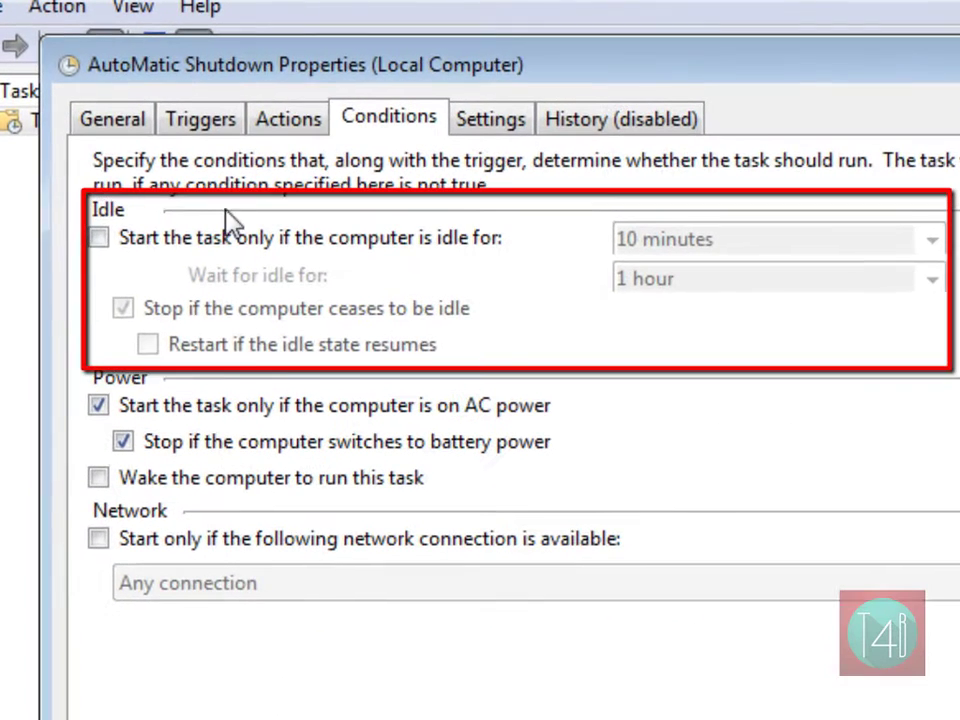
left_click(93, 220)
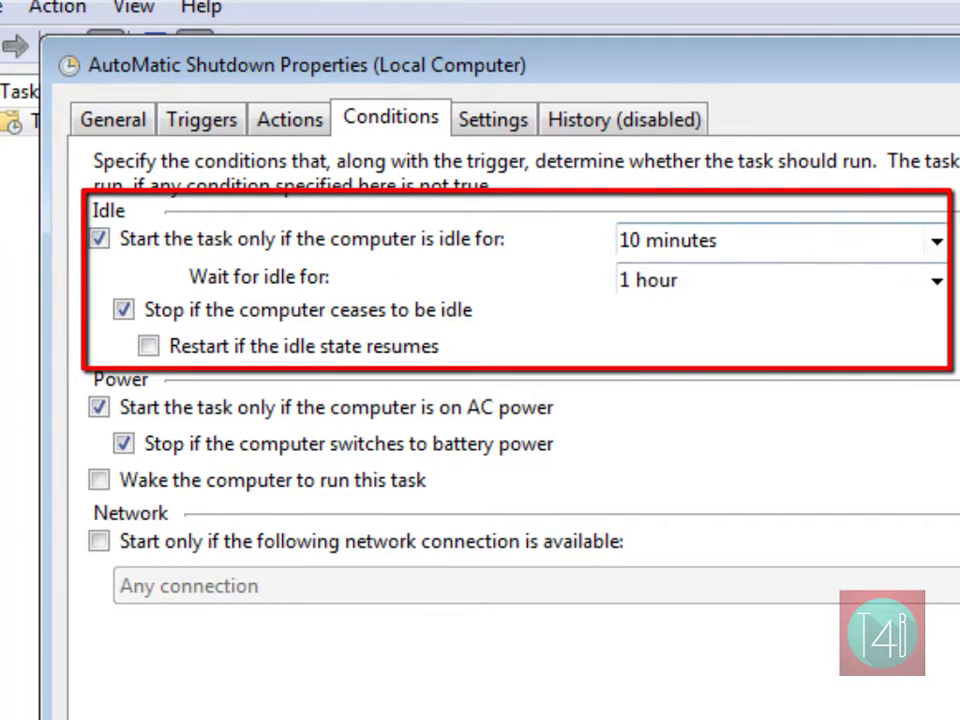
left_click(936, 242)
left_click(900, 345)
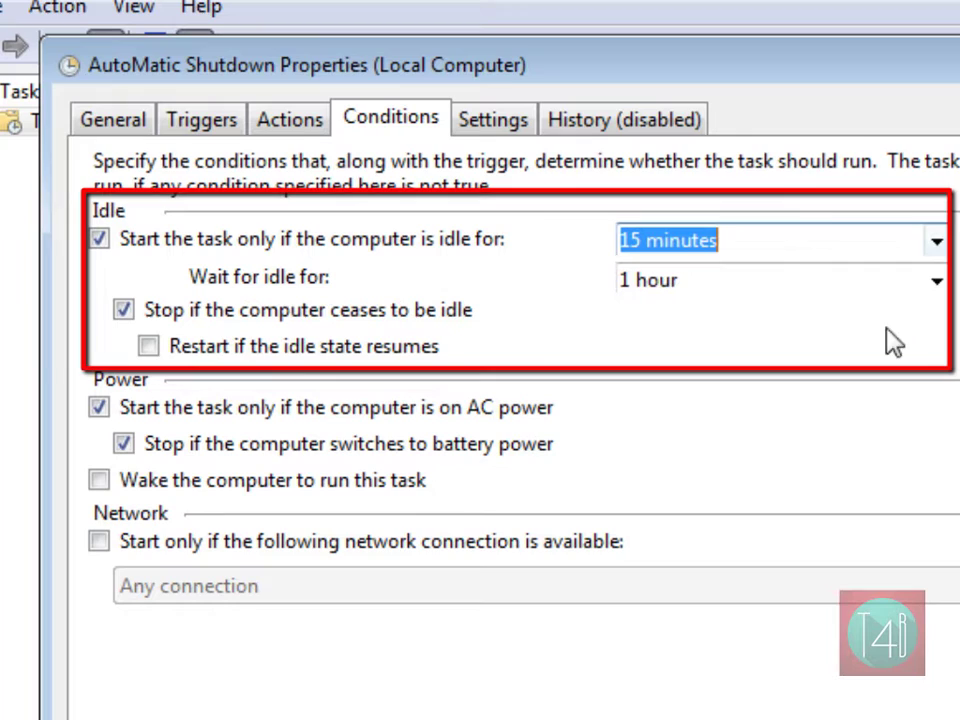
left_click(697, 286)
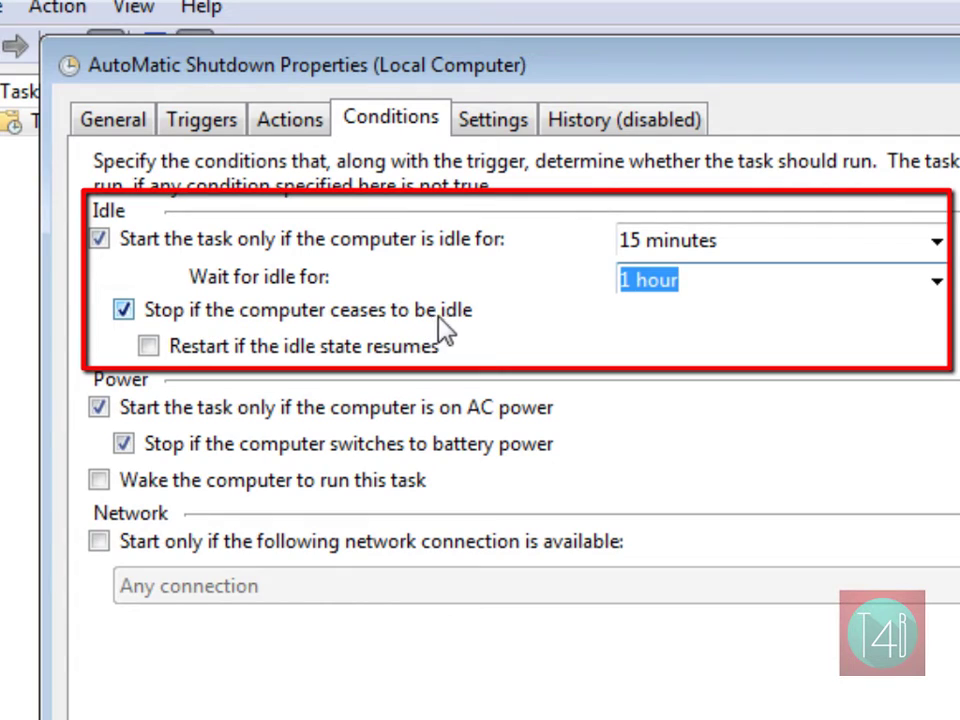
left_click(147, 346)
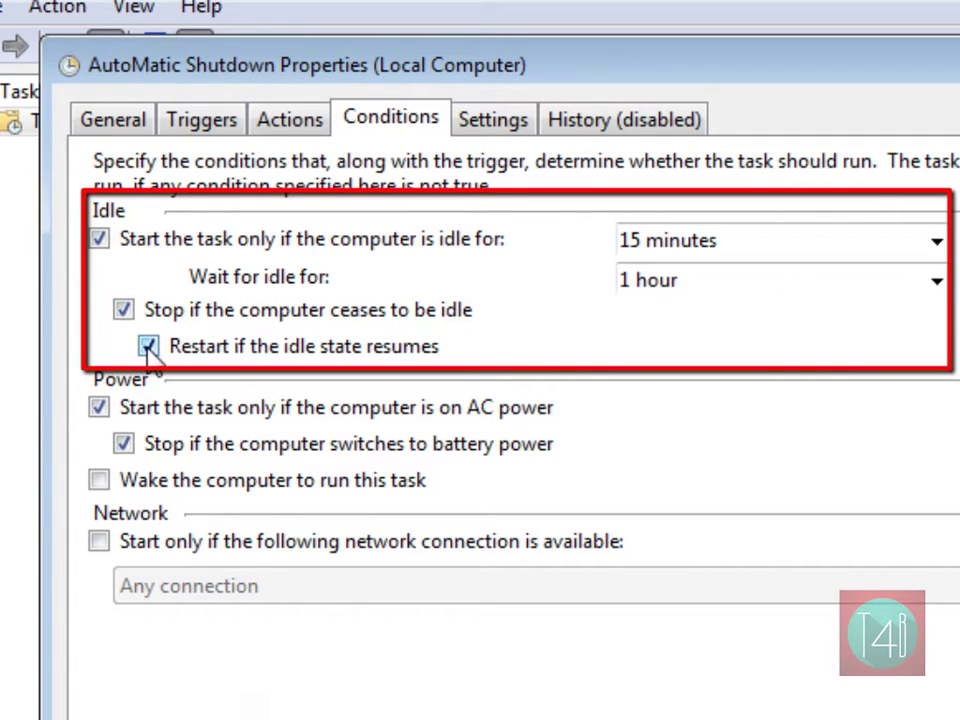
left_click(512, 128)
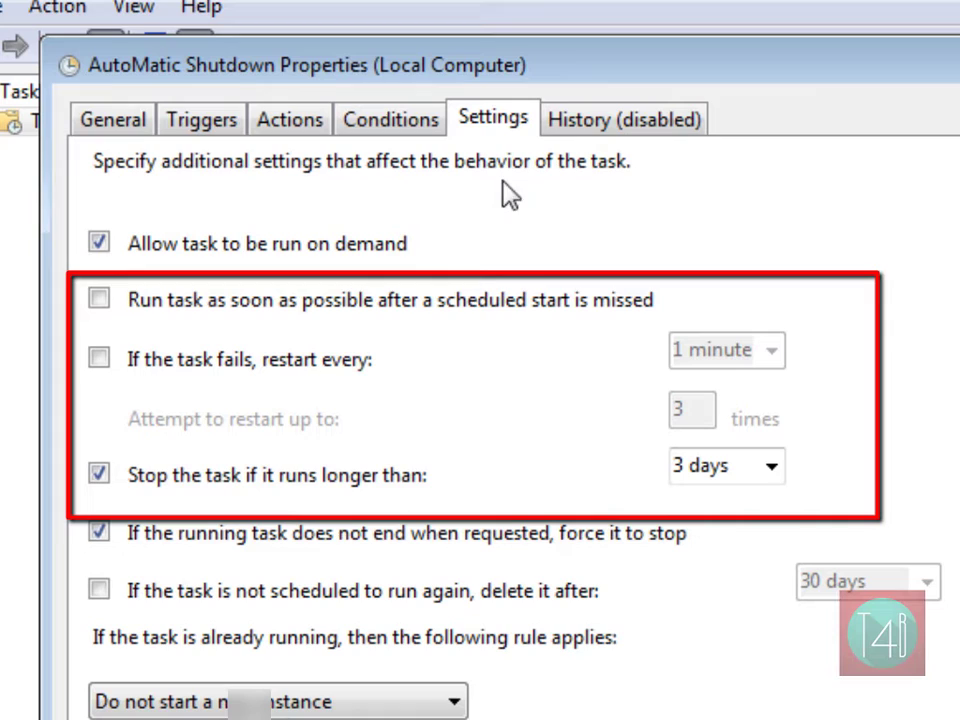
Run missed starts and restart on failure every 15 minutes, up to 10 attempts.
left_click(98, 302)
left_click(96, 363)
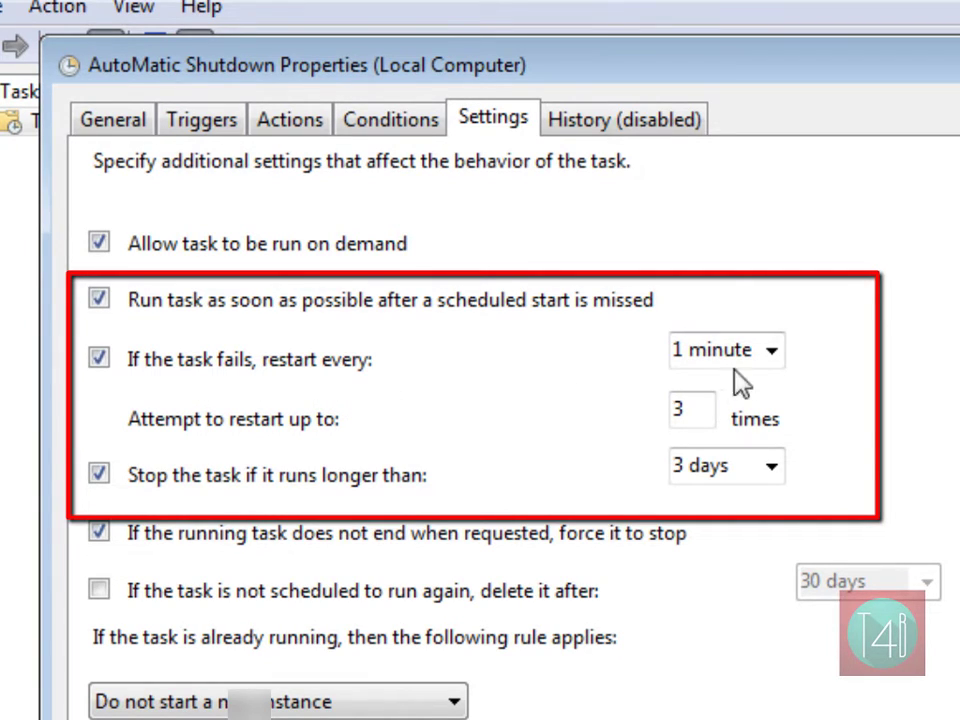
left_click(700, 352)
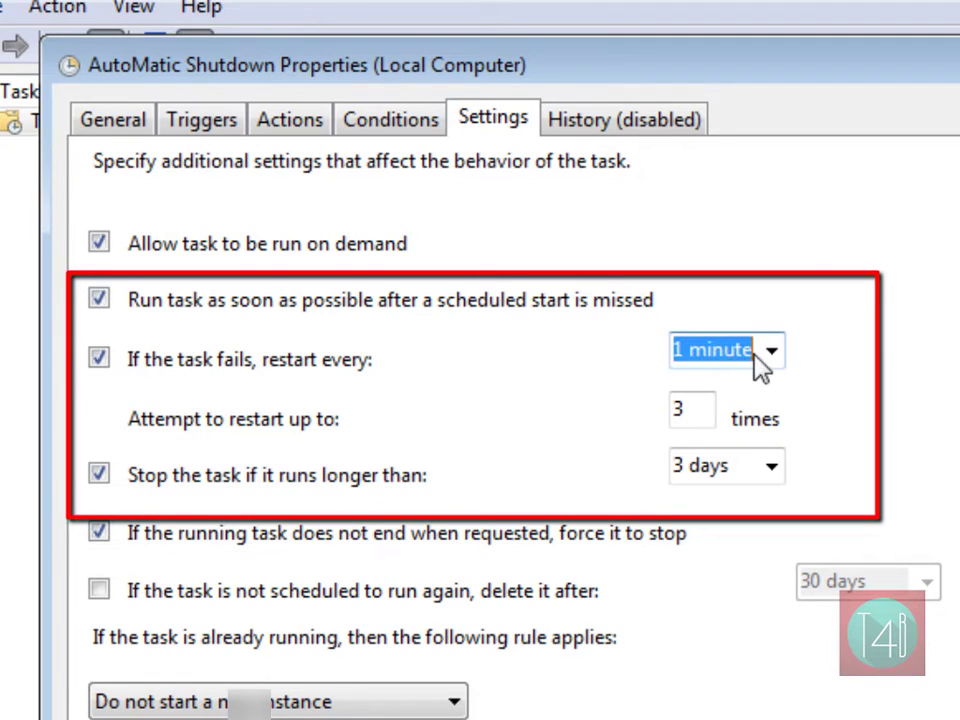
left_click(772, 351)
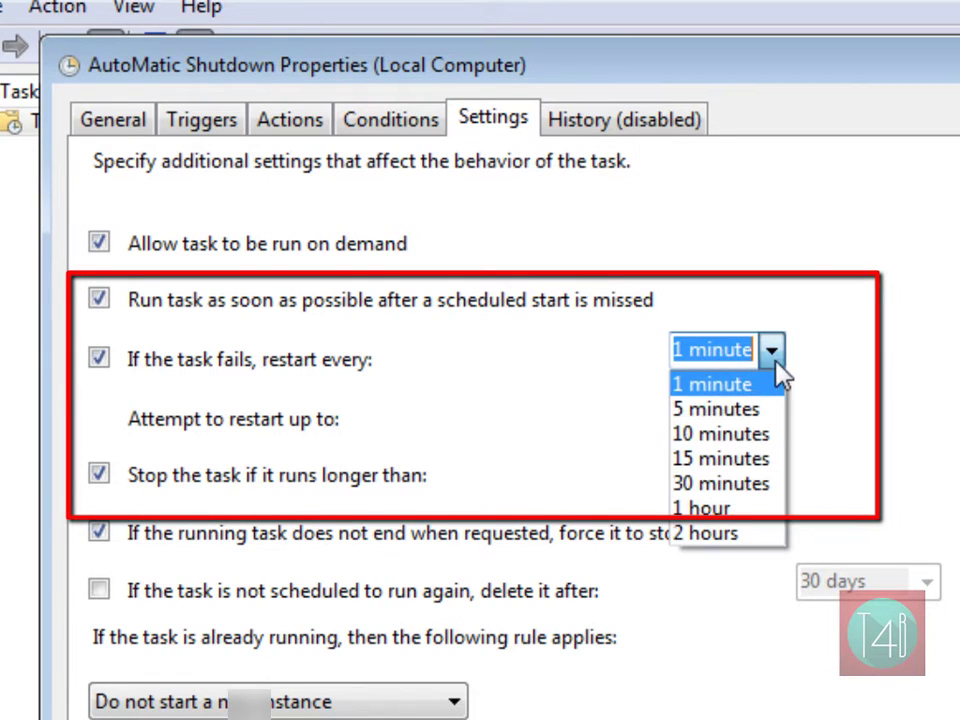
left_click(745, 458)
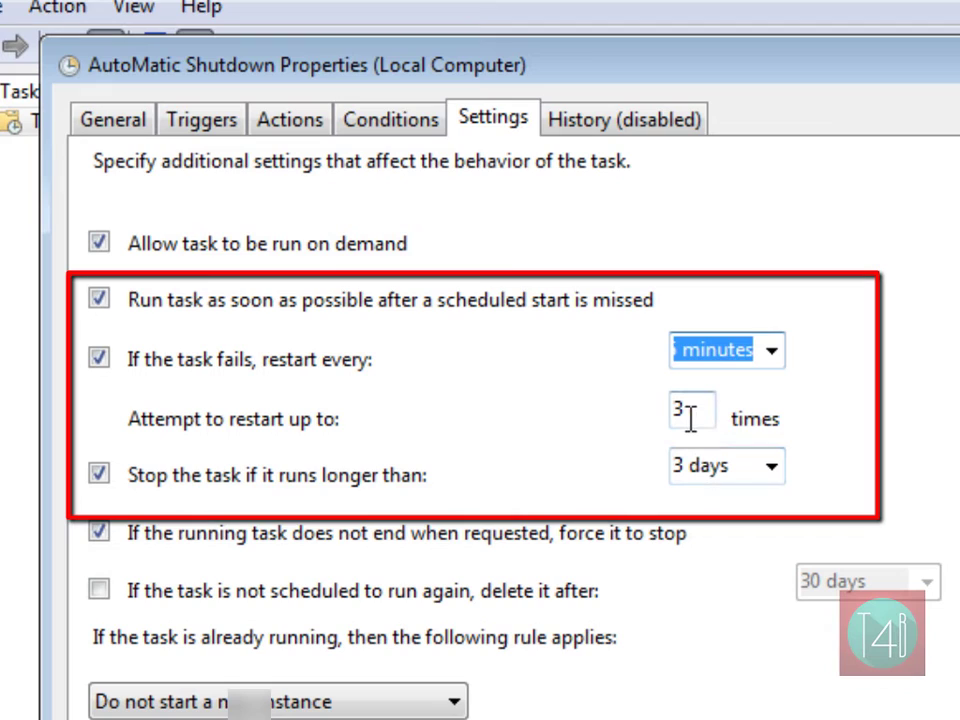
mouse_move(690, 418)
left_mouse_down()
mouse_move(684, 412)
mouse_move(672, 425)
left_mouse_up()
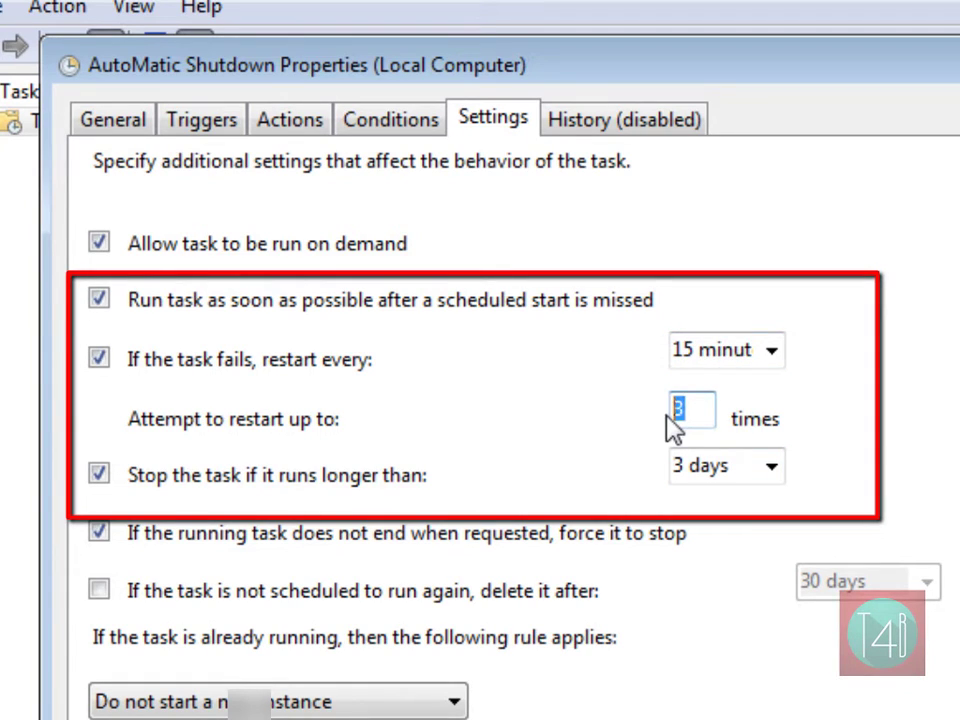
type("10")
Limit the task's run time to 1 hour and save the settings with OK.
left_click(768, 467)
left_click(755, 500)
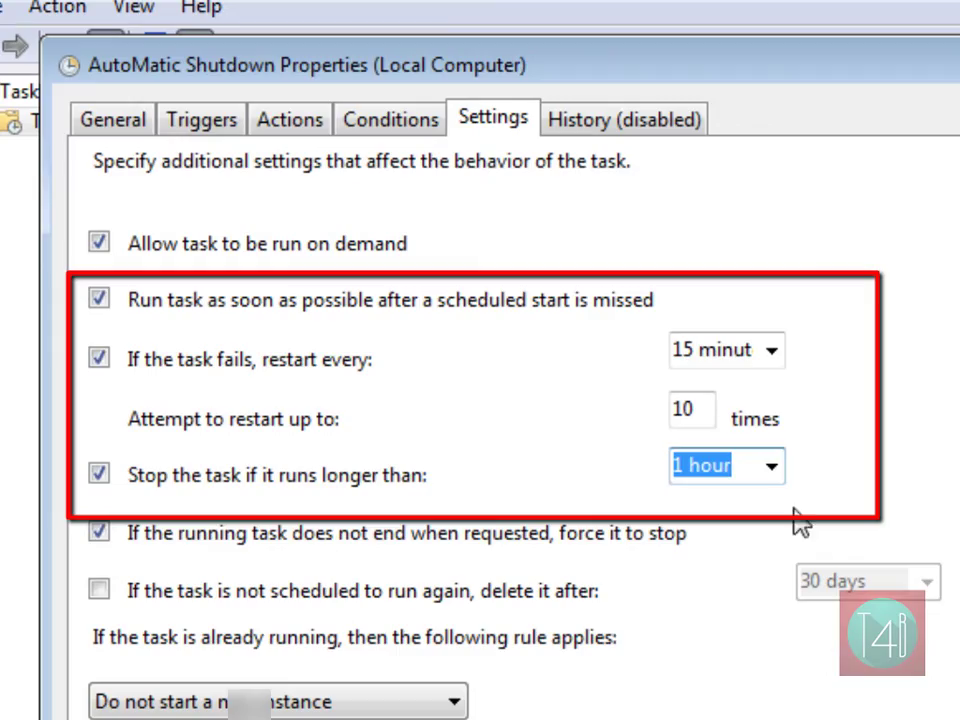
left_click(770, 467)
left_click(770, 467)
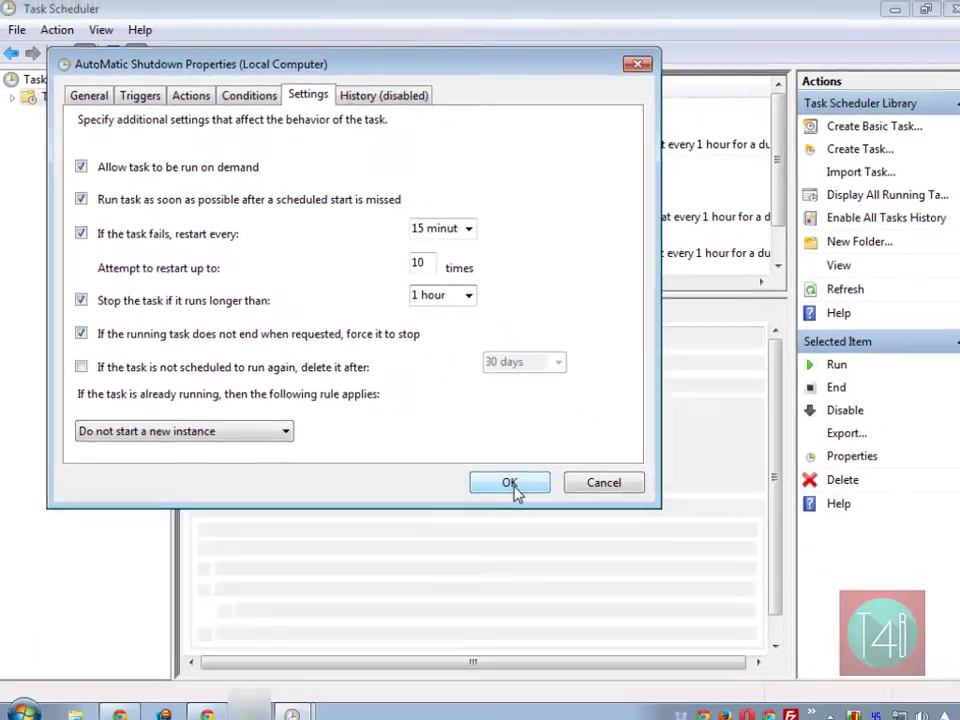
left_click(620, 583)
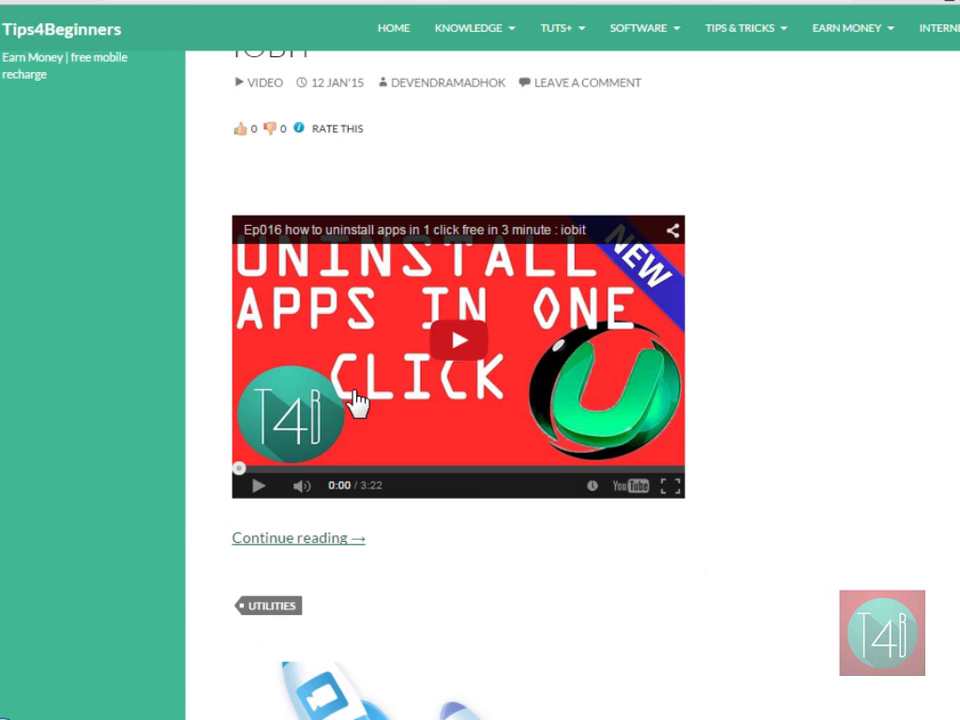
Give the Tips4Beginners uninstall-apps blog post a thumbs-up rating.
scroll(282, 422, "up", 3)
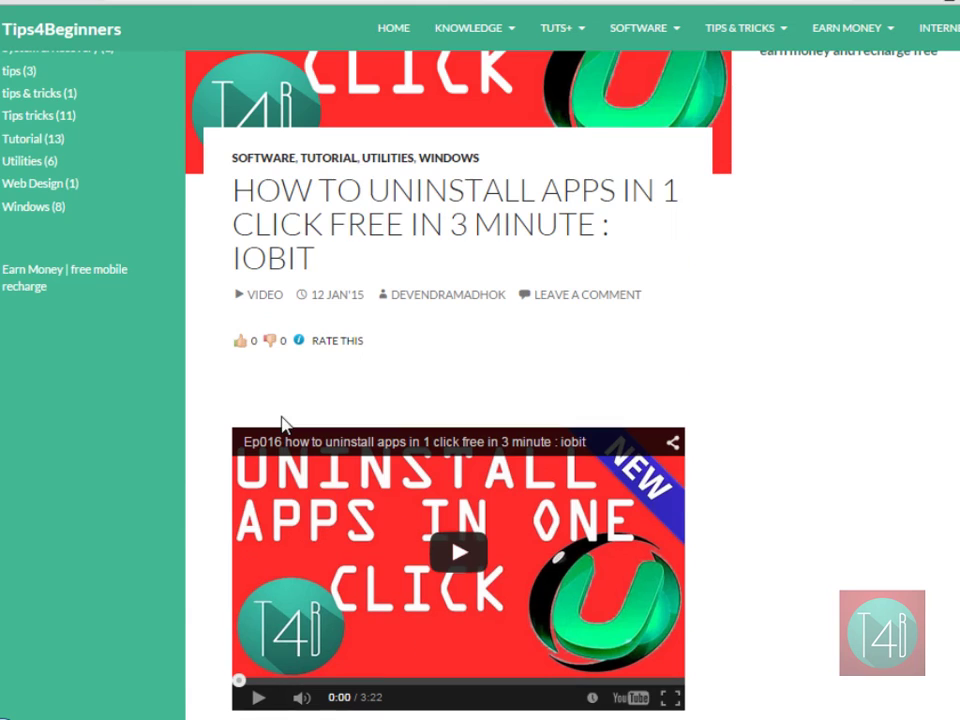
left_click(240, 342)
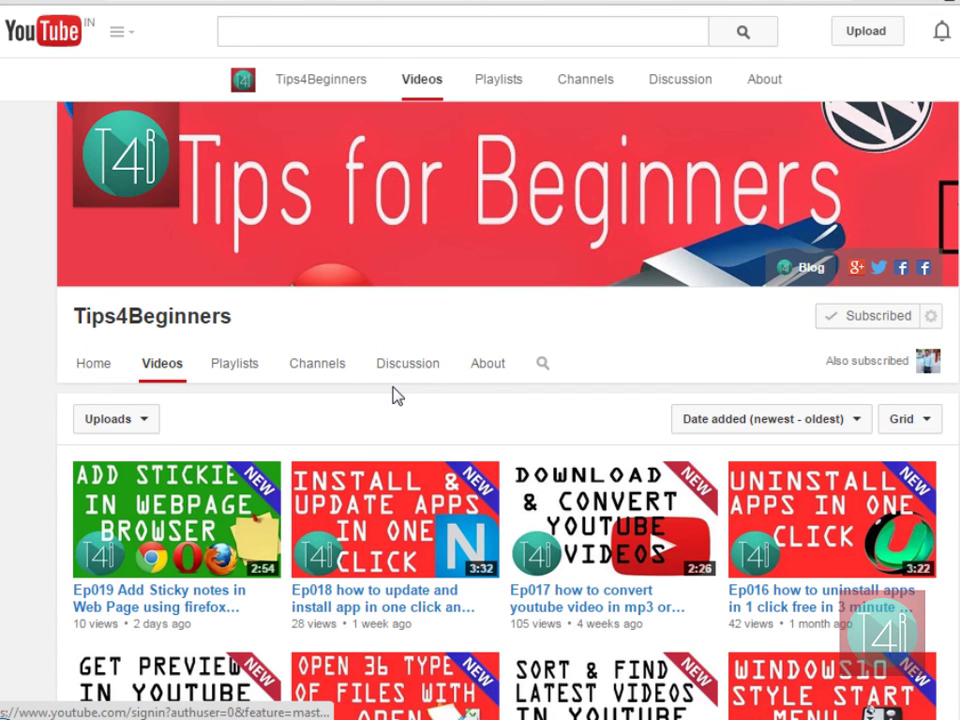